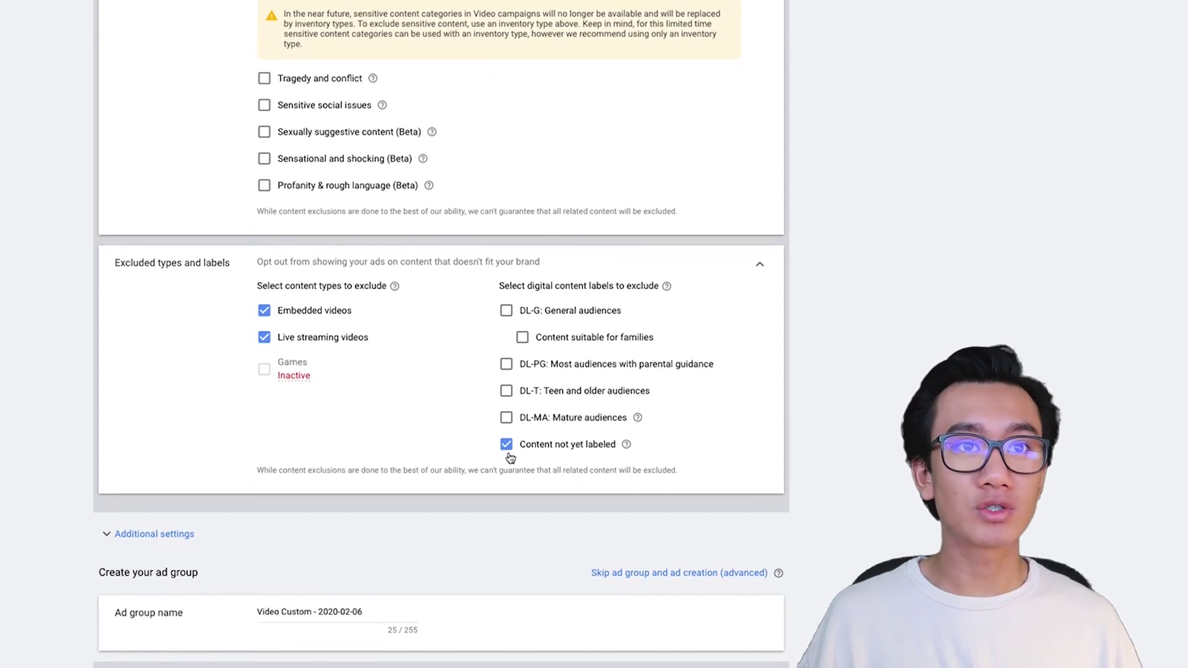
Step: Uncheck the Content not yet labeled exclusion, keeping embedded and live streaming videos excluded
{"action": "left_click", "coordinate": [506, 445]}
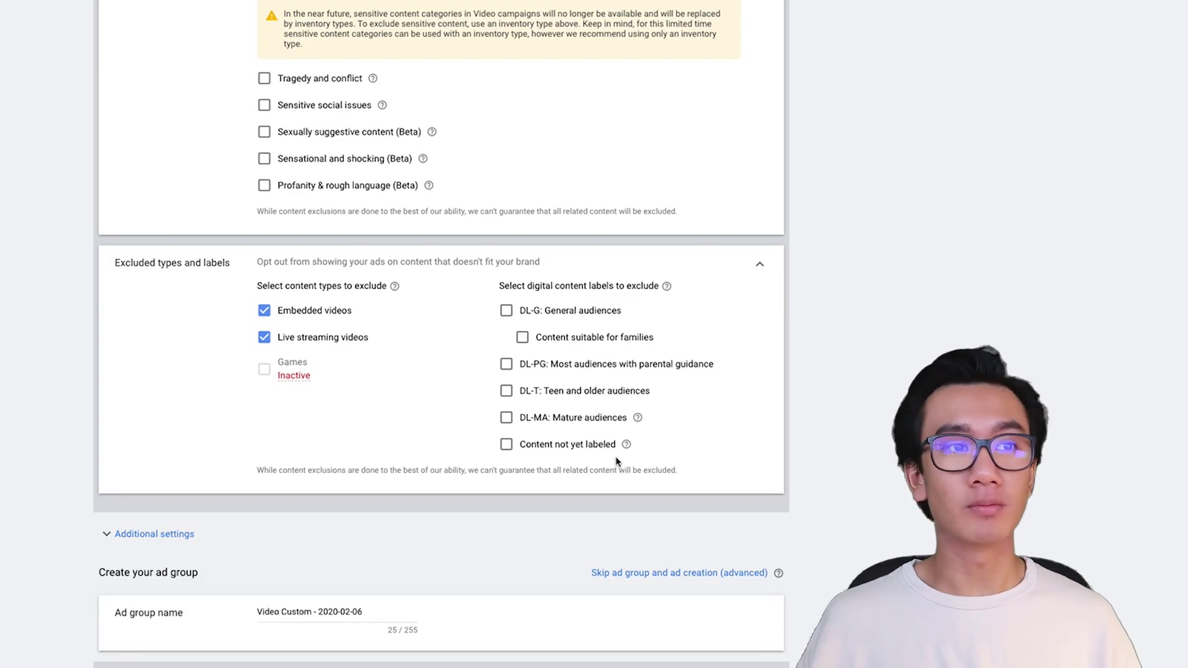
Step: Return to the A$10.00 daily budget and show its delivery method options
{"action": "scroll", "coordinate": [617, 461], "scroll_direction": "up", "scroll_amount": 20}
{"action": "scroll", "coordinate": [372, 327], "scroll_direction": "down", "scroll_amount": 1}
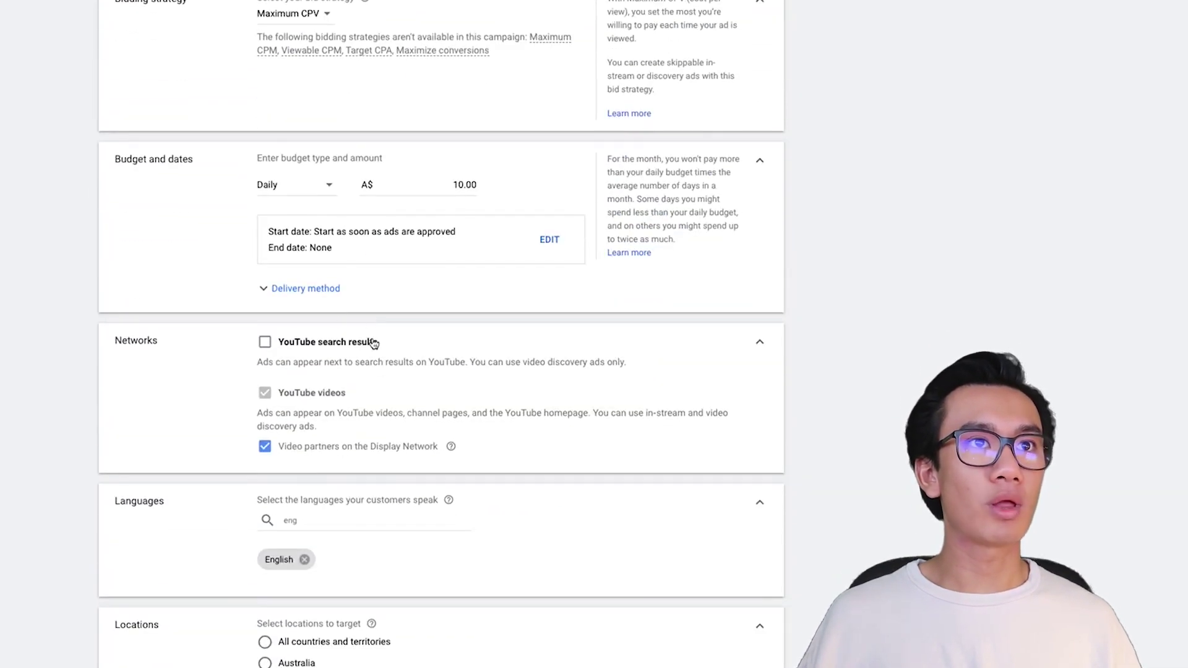
{"action": "left_click", "coordinate": [309, 290]}
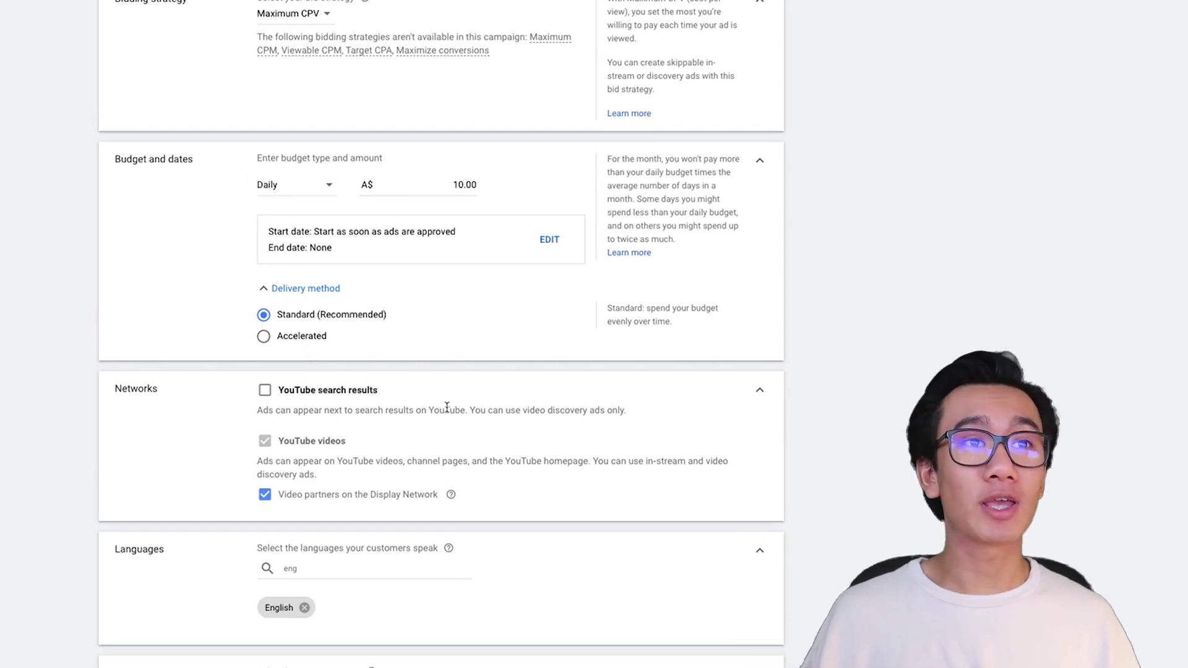
Step: Expand Additional settings and reveal the conversions, device and frequency capping options
{"action": "scroll", "coordinate": [446, 407], "scroll_direction": "down", "scroll_amount": 20}
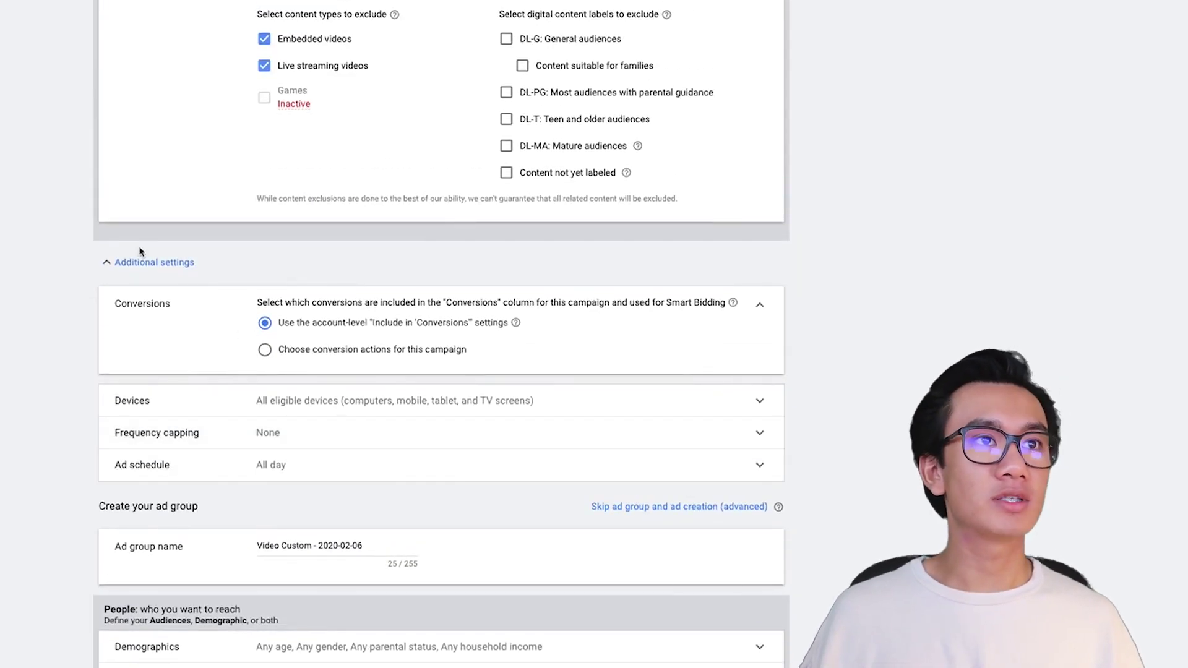
{"action": "left_click", "coordinate": [151, 262]}
{"action": "left_click", "coordinate": [152, 262]}
{"action": "scroll", "coordinate": [523, 364], "scroll_direction": "up", "scroll_amount": 1}
{"action": "left_click", "coordinate": [523, 364]}
{"action": "scroll", "coordinate": [522, 381], "scroll_direction": "down", "scroll_amount": 1}
{"action": "scroll", "coordinate": [405, 387], "scroll_direction": "down", "scroll_amount": 1}
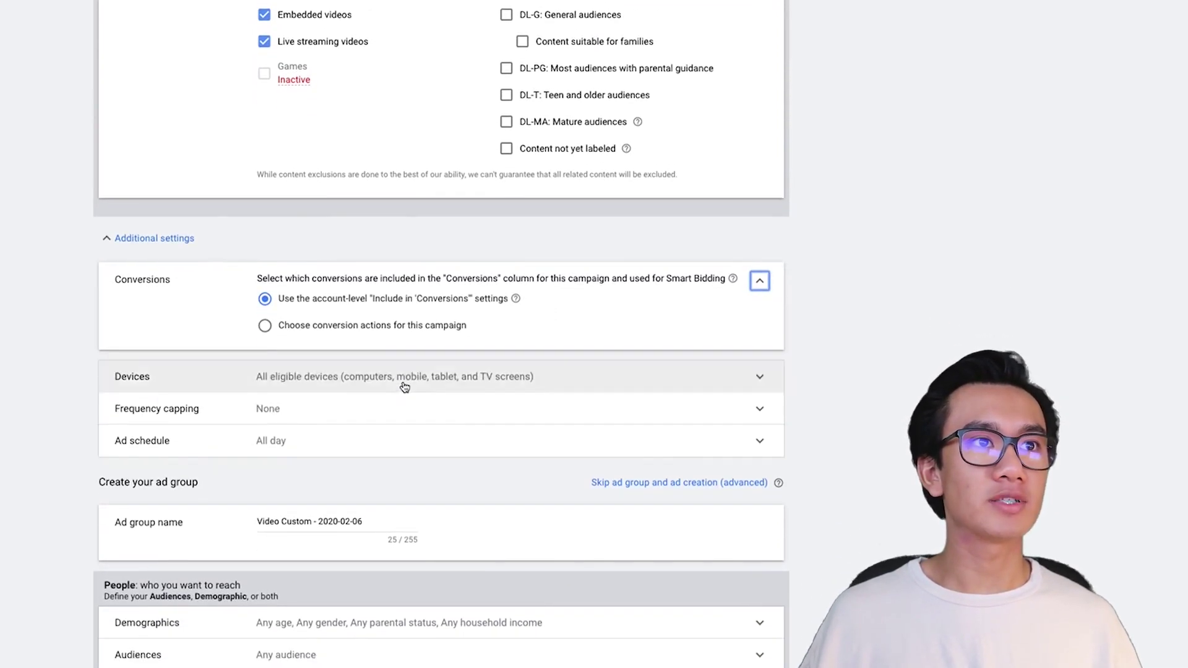
{"action": "left_click", "coordinate": [417, 369]}
{"action": "scroll", "coordinate": [482, 398], "scroll_direction": "down", "scroll_amount": 2}
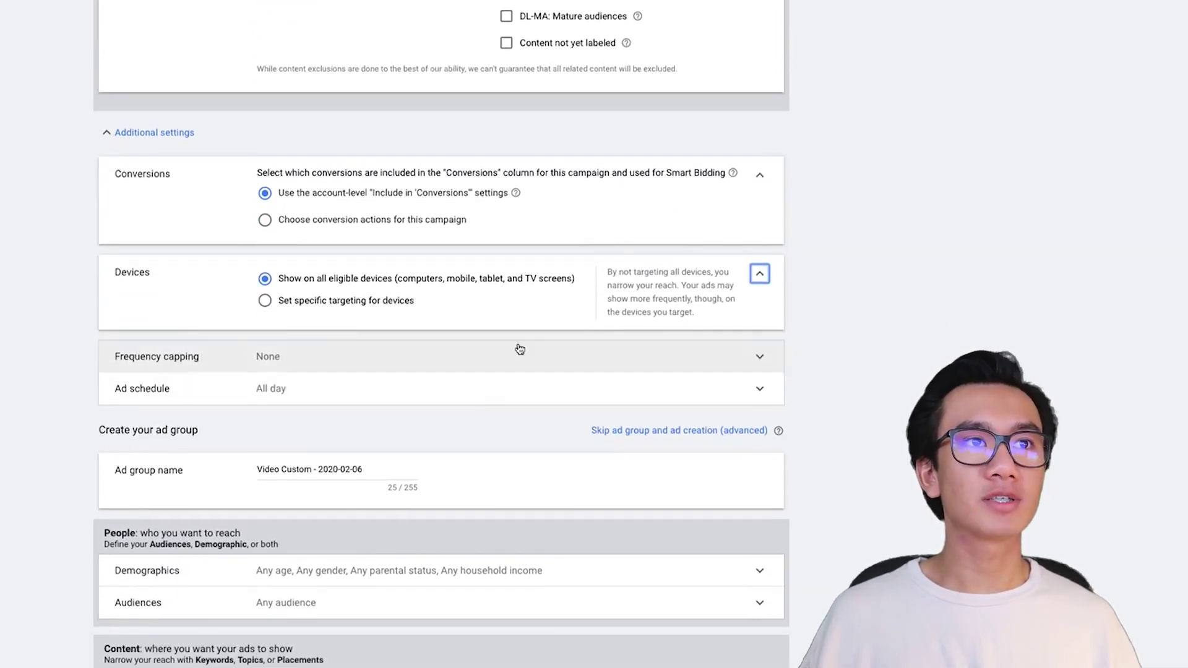
{"action": "left_click", "coordinate": [467, 369]}
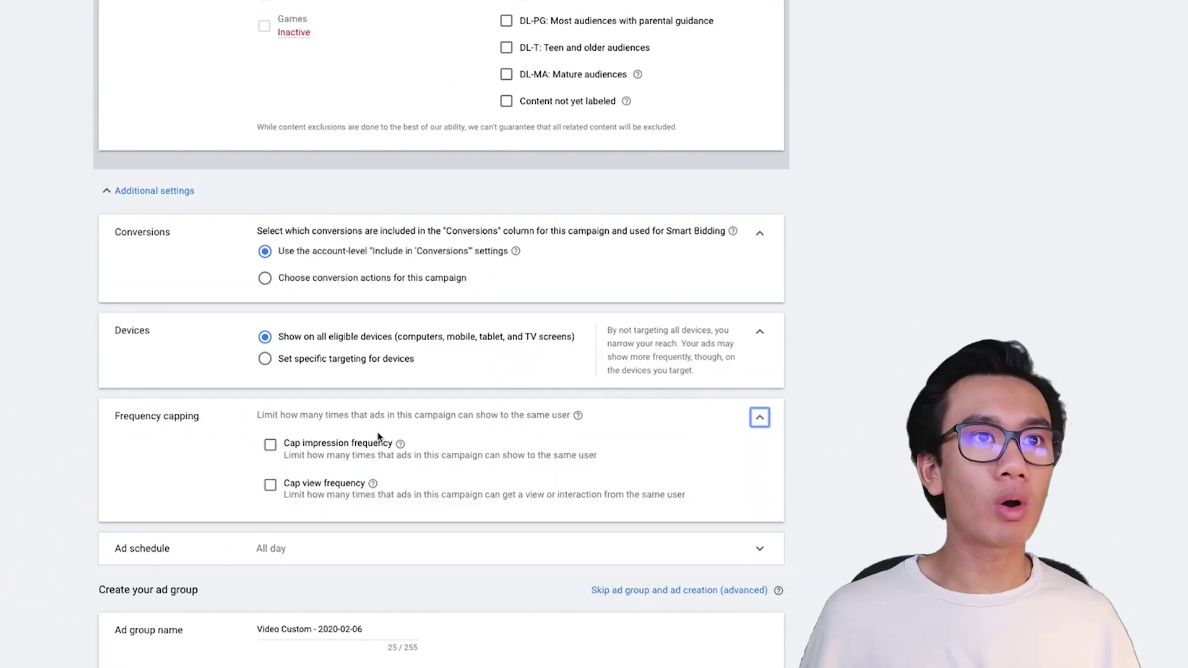
Step: Turn on impression frequency capping with a cap of 1 per day
{"action": "scroll", "coordinate": [378, 437], "scroll_direction": "down", "scroll_amount": 1}
{"action": "left_click", "coordinate": [327, 416]}
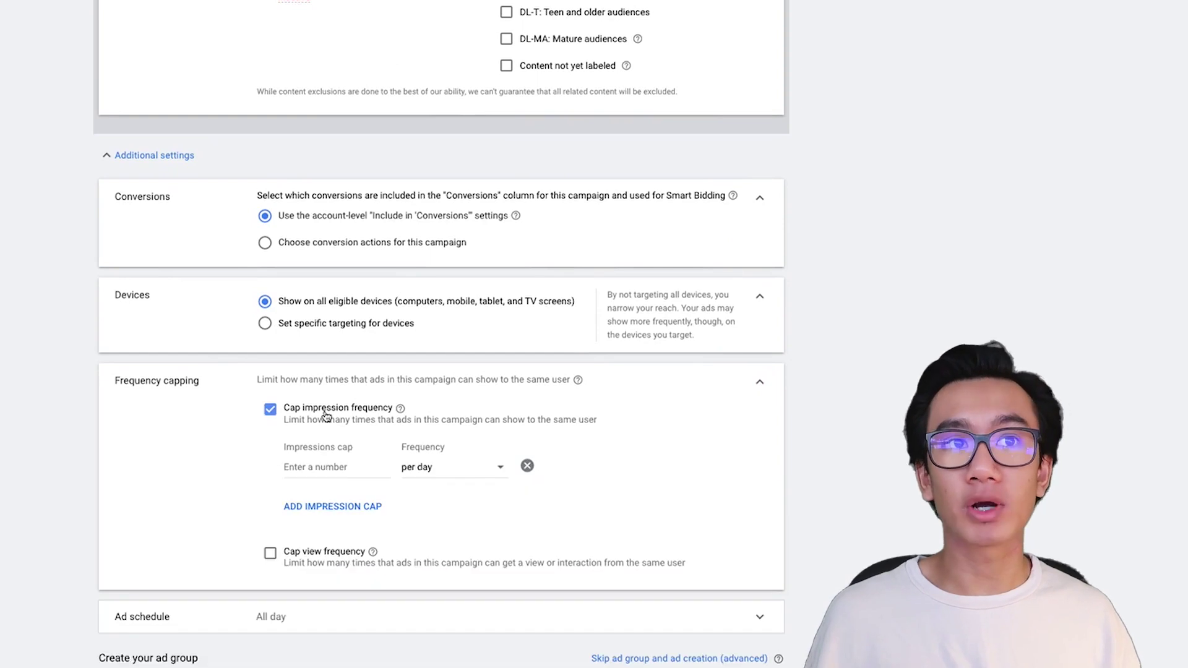
{"action": "left_click", "coordinate": [359, 471]}
{"action": "type", "text": "1"}
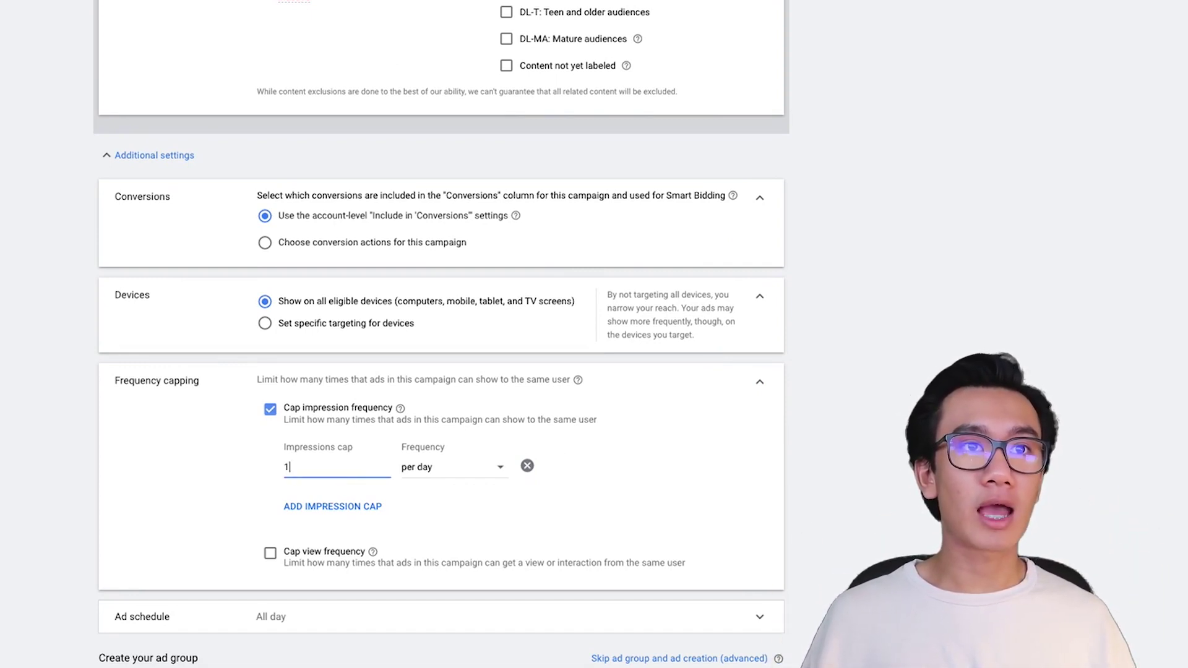
{"action": "left_click", "coordinate": [461, 512]}
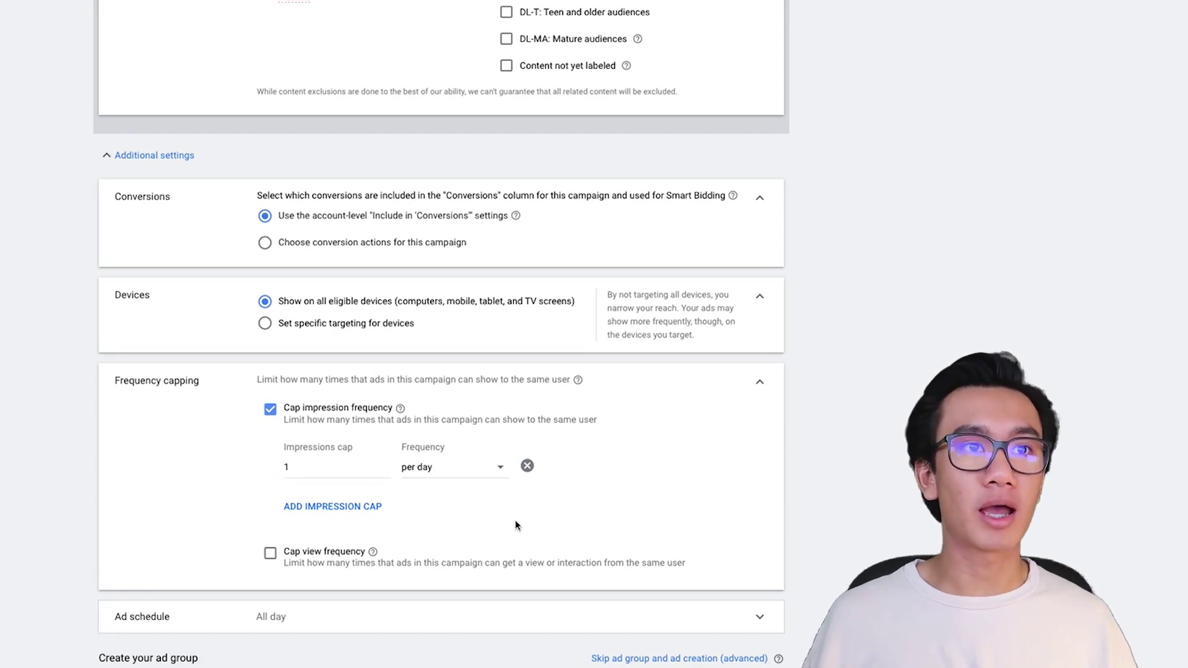
Step: Move to the ad group setup and select the existing ad group name
{"action": "scroll", "coordinate": [516, 525], "scroll_direction": "down", "scroll_amount": 6}
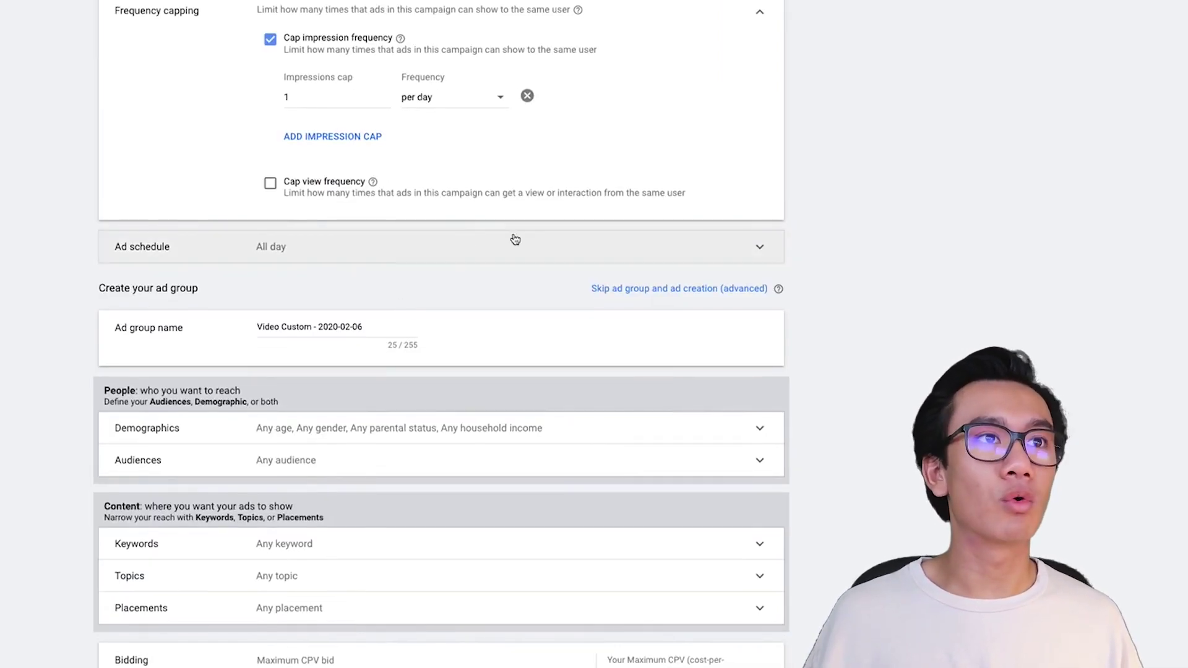
{"action": "scroll", "coordinate": [485, 310], "scroll_direction": "down", "scroll_amount": 3}
{"action": "left_click_drag", "start_coordinate": [374, 145], "coordinate": [159, 144]}
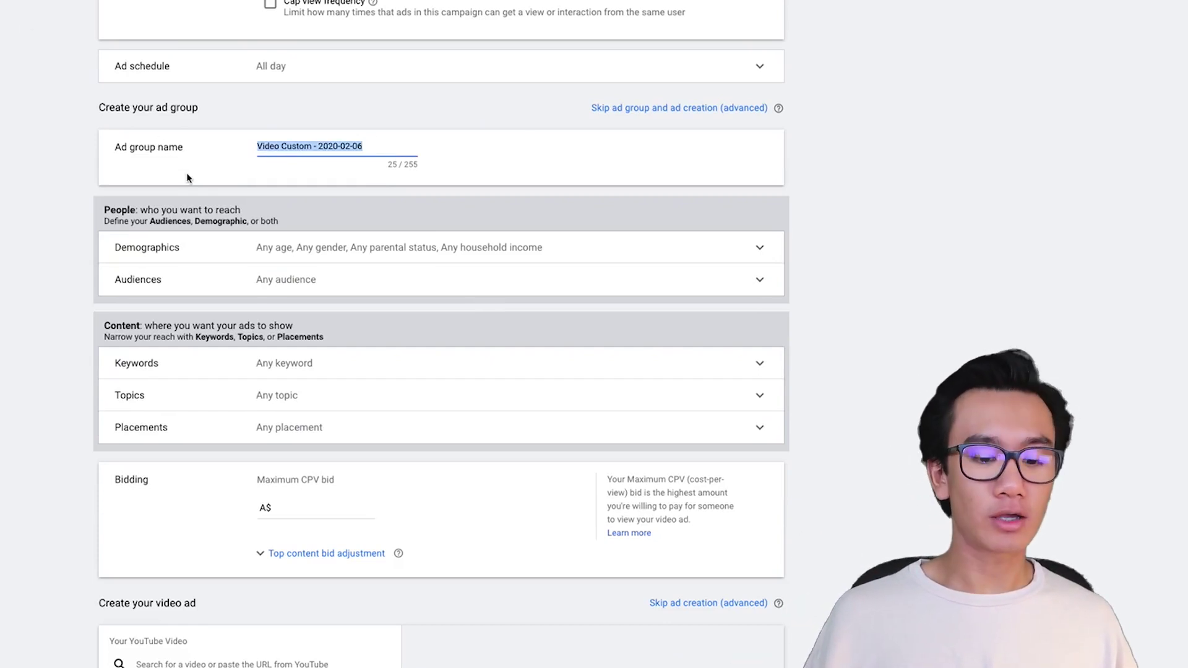
Step: Type the new ad group name starting 'Fu' and expand demographic targeting
{"action": "type", "text": "Funny Ad Walking In Part"}
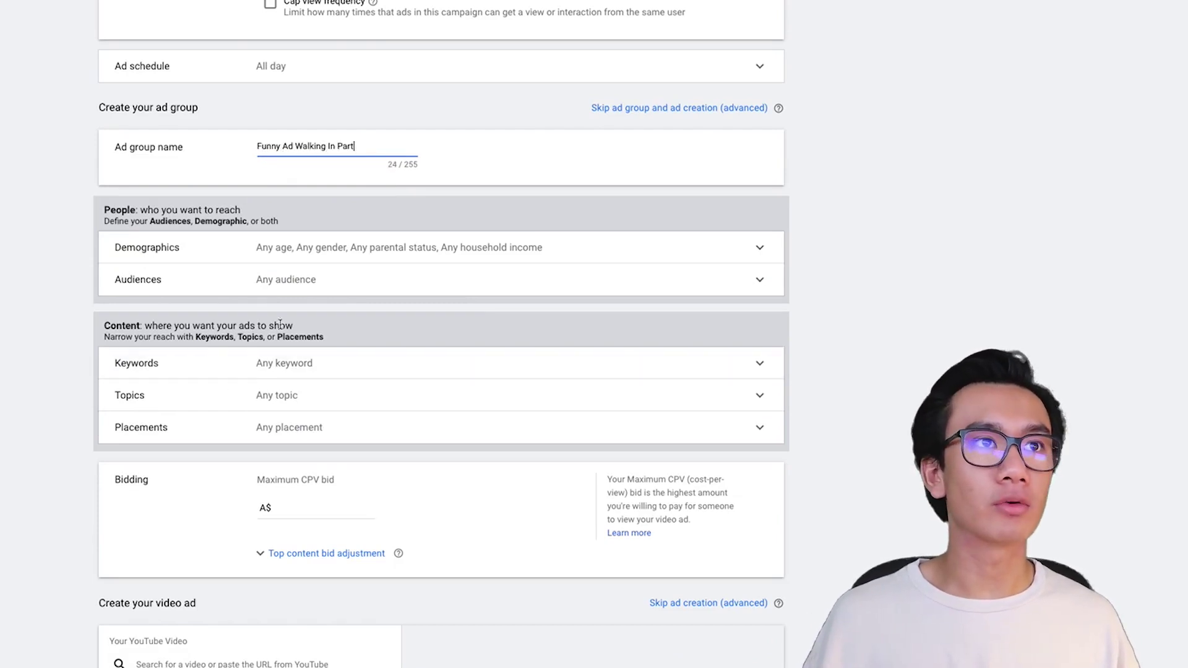
{"action": "left_click", "coordinate": [371, 247]}
{"action": "scroll", "coordinate": [374, 229], "scroll_direction": "down", "scroll_amount": 4}
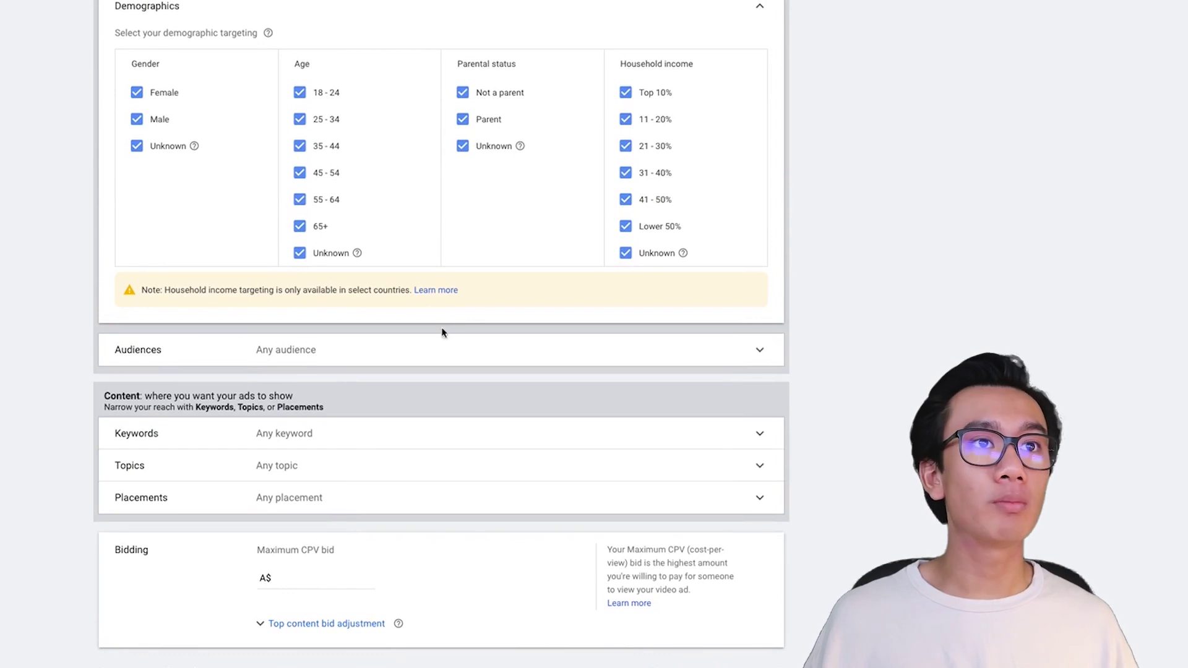
Step: Browse the In-market audiences under actively researching or planning, choosing none
{"action": "left_click", "coordinate": [440, 347]}
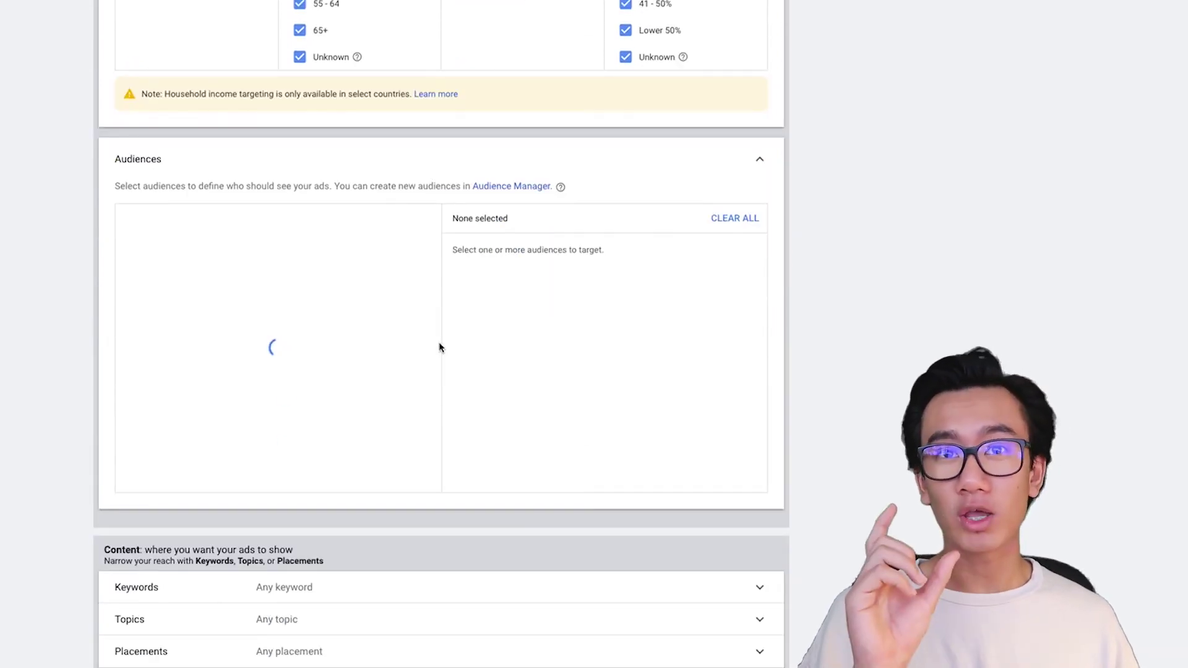
{"action": "scroll", "coordinate": [291, 273], "scroll_direction": "up", "scroll_amount": 1}
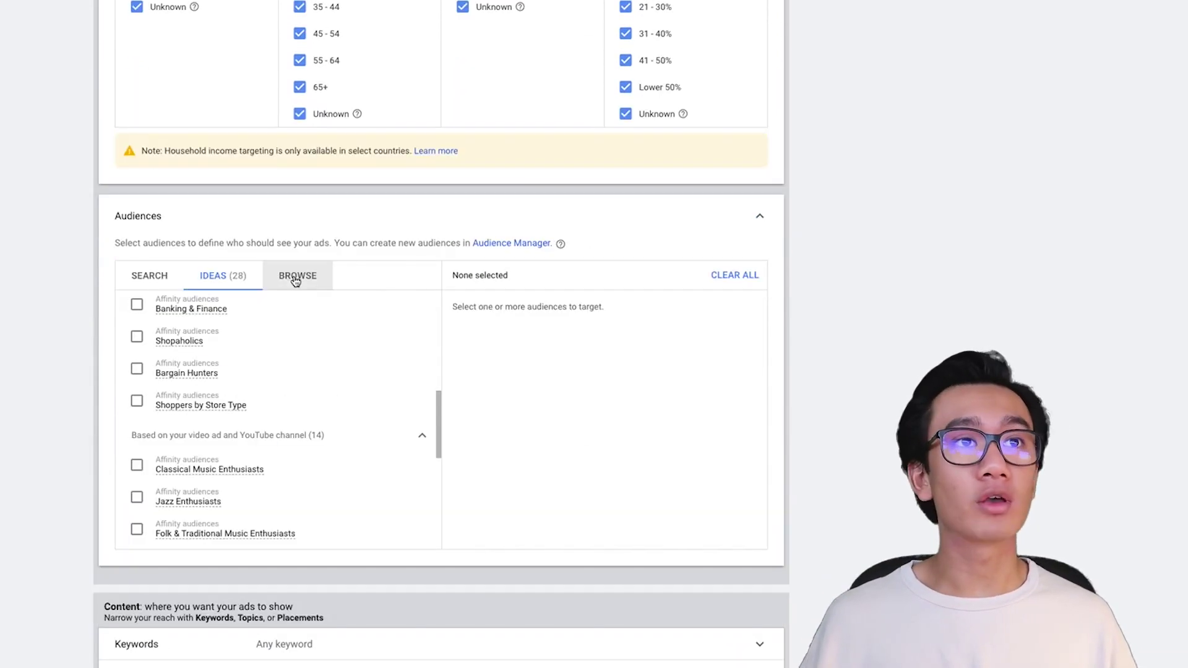
{"action": "left_click", "coordinate": [296, 280]}
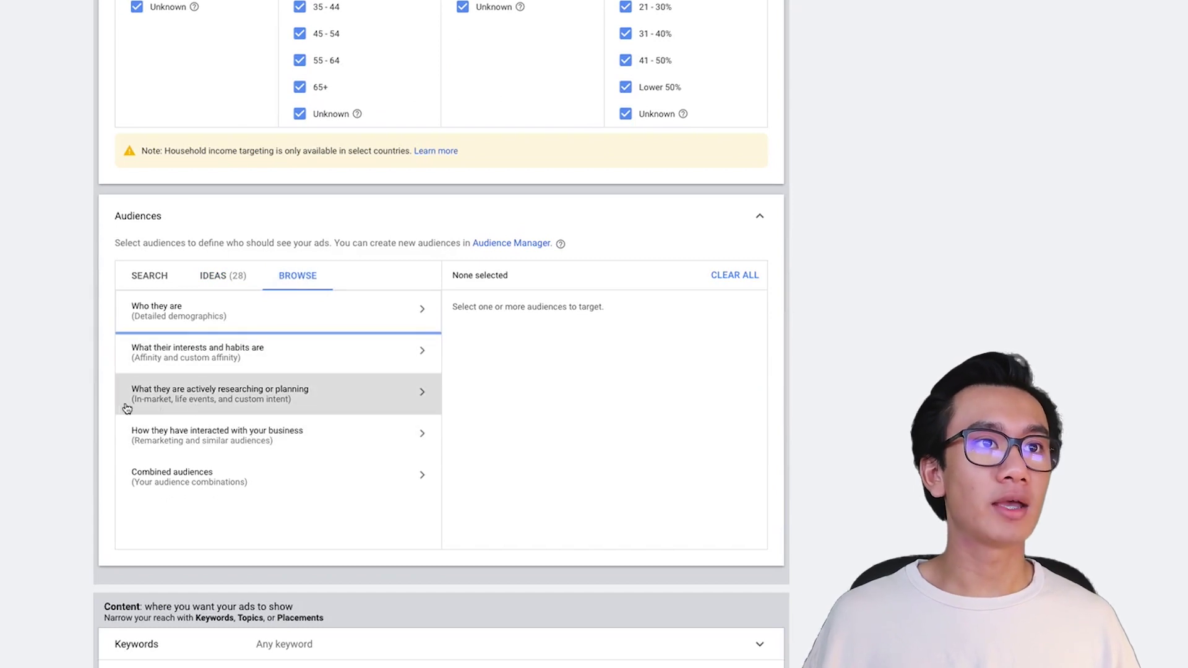
{"action": "left_click", "coordinate": [262, 401]}
{"action": "left_click", "coordinate": [286, 368]}
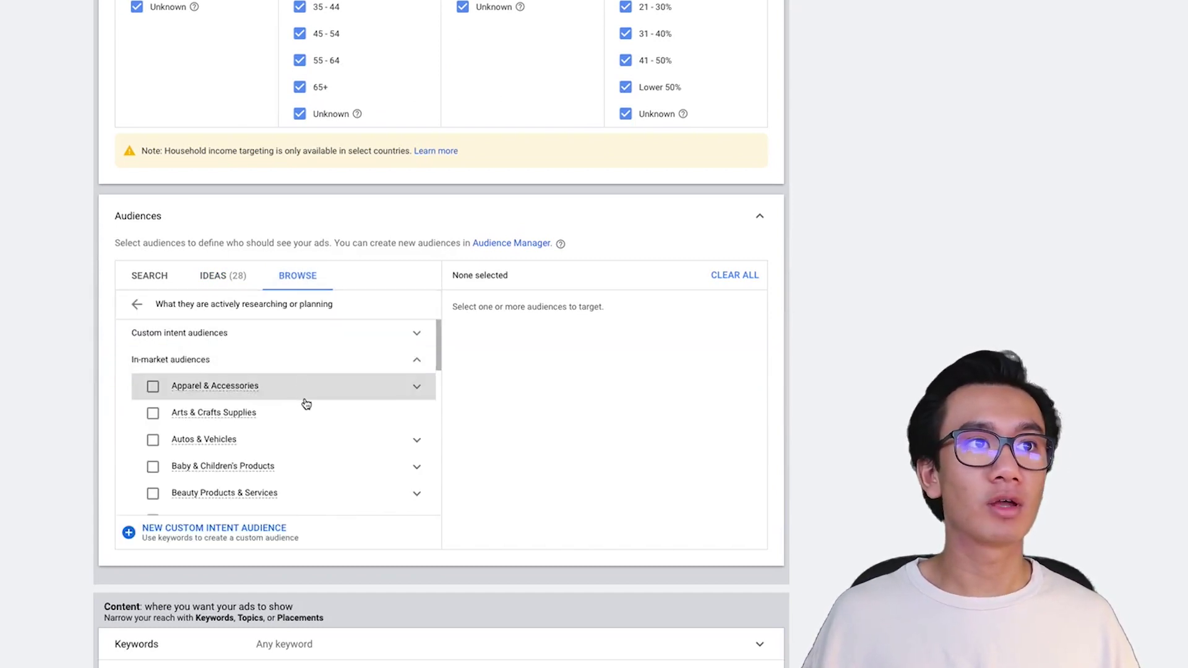
Step: Expand the Keywords targeting in the Content section
{"action": "scroll", "coordinate": [137, 441], "scroll_direction": "down", "scroll_amount": 3}
{"action": "scroll", "coordinate": [5, 432], "scroll_direction": "down", "scroll_amount": 5}
{"action": "left_click", "coordinate": [396, 326]}
{"action": "scroll", "coordinate": [186, 424], "scroll_direction": "down", "scroll_amount": 5}
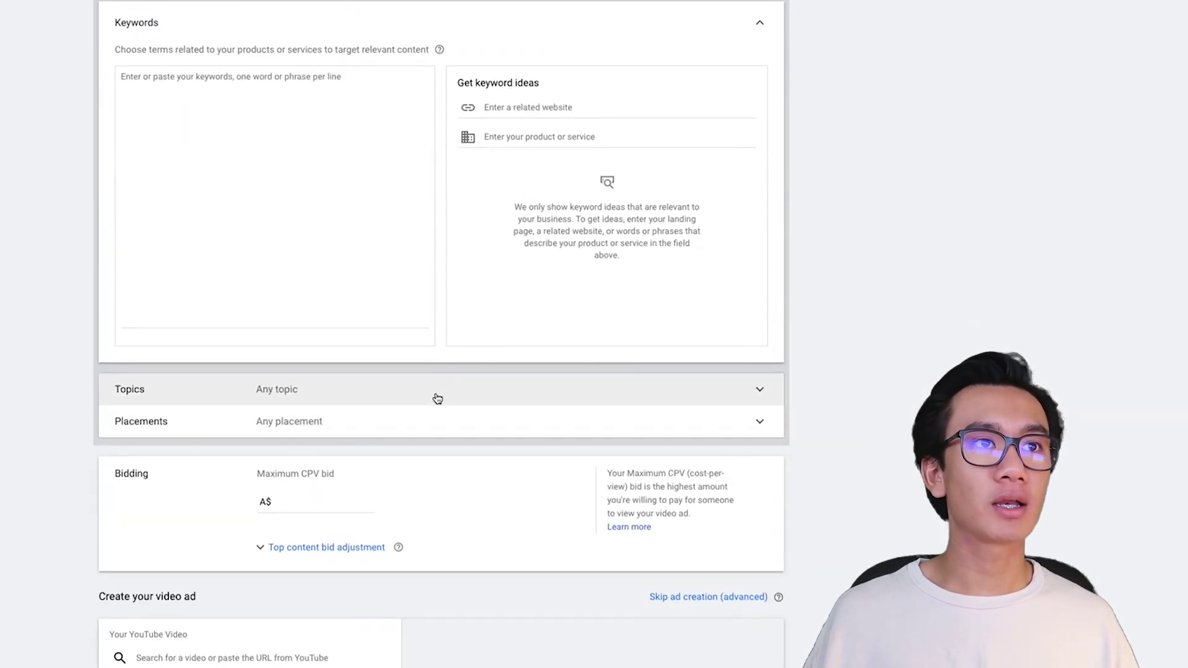
Step: Expand Topics and Placements targeting without choosing any, then select the Maximum CPV bid field
{"action": "left_click", "coordinate": [432, 401]}
{"action": "scroll", "coordinate": [415, 476], "scroll_direction": "down", "scroll_amount": 3}
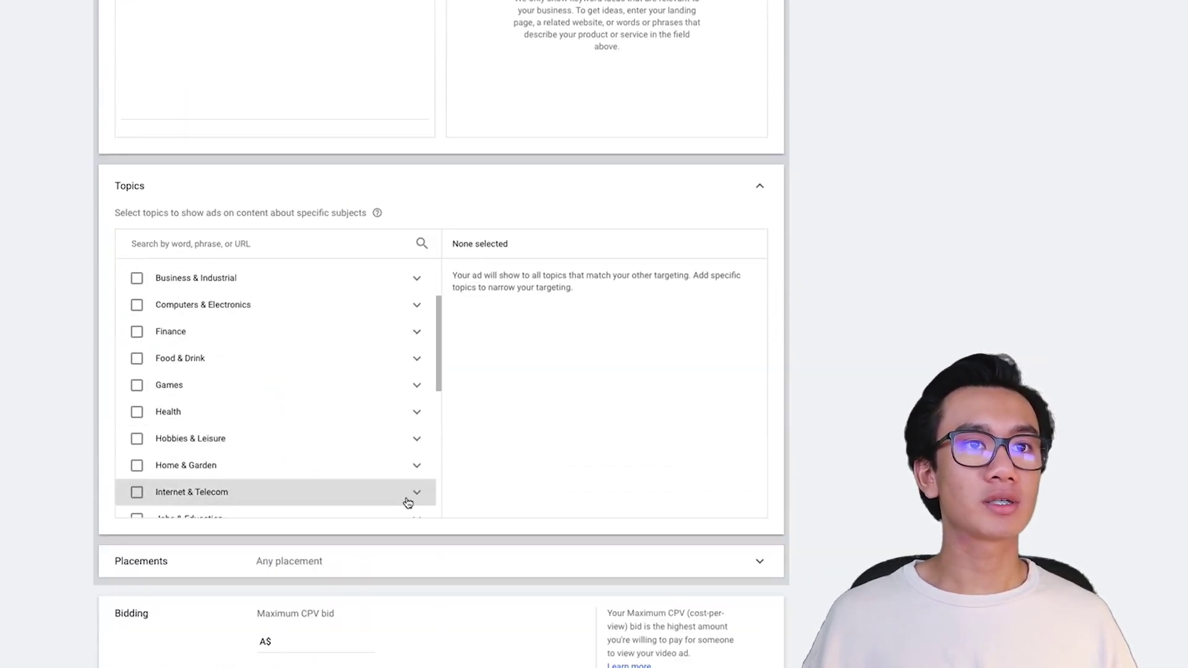
{"action": "left_click", "coordinate": [379, 578]}
{"action": "scroll", "coordinate": [100, 304], "scroll_direction": "down", "scroll_amount": 6}
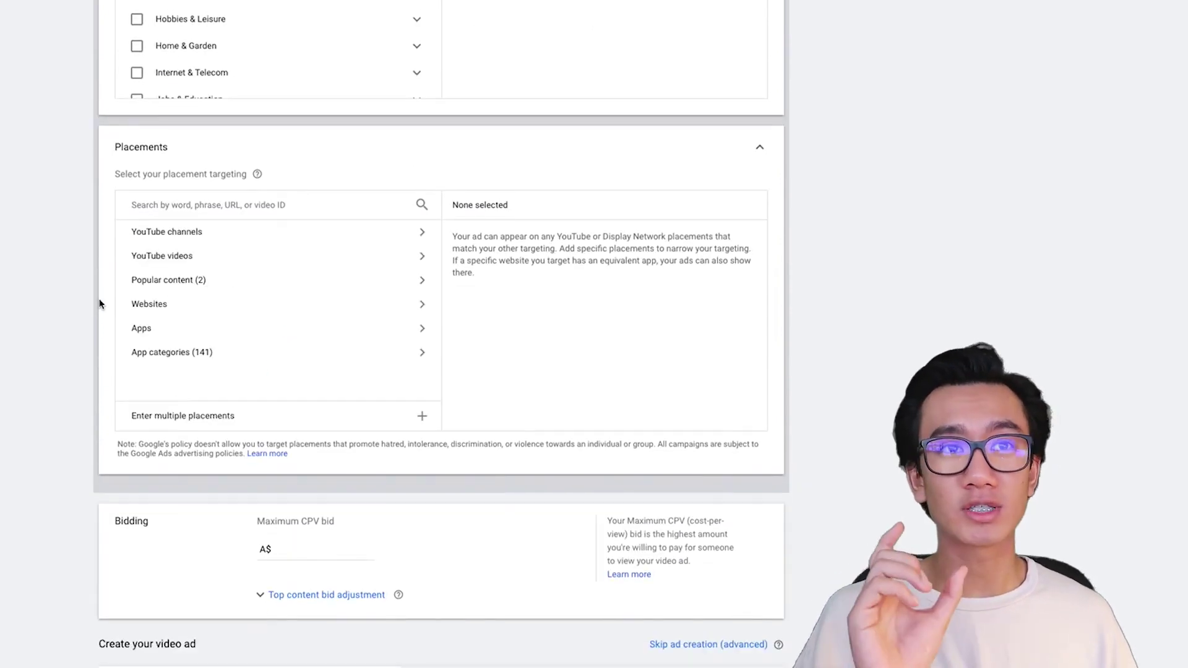
{"action": "left_click", "coordinate": [226, 206]}
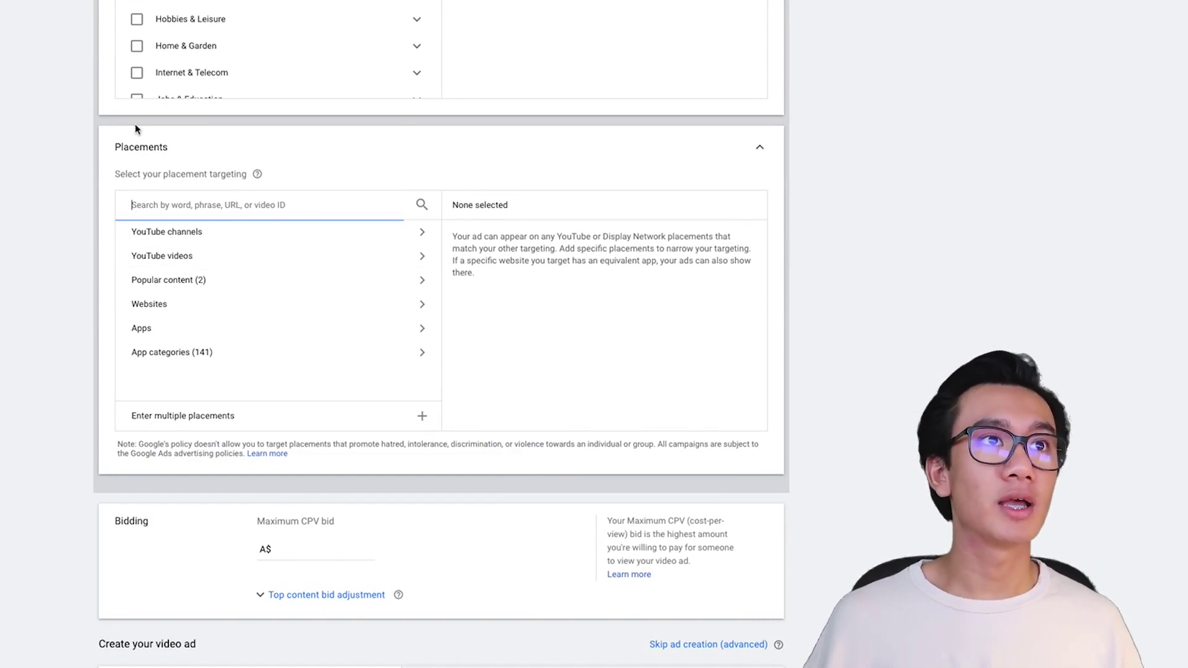
{"action": "scroll", "coordinate": [48, 222], "scroll_direction": "down", "scroll_amount": 5}
{"action": "left_click", "coordinate": [309, 272]}
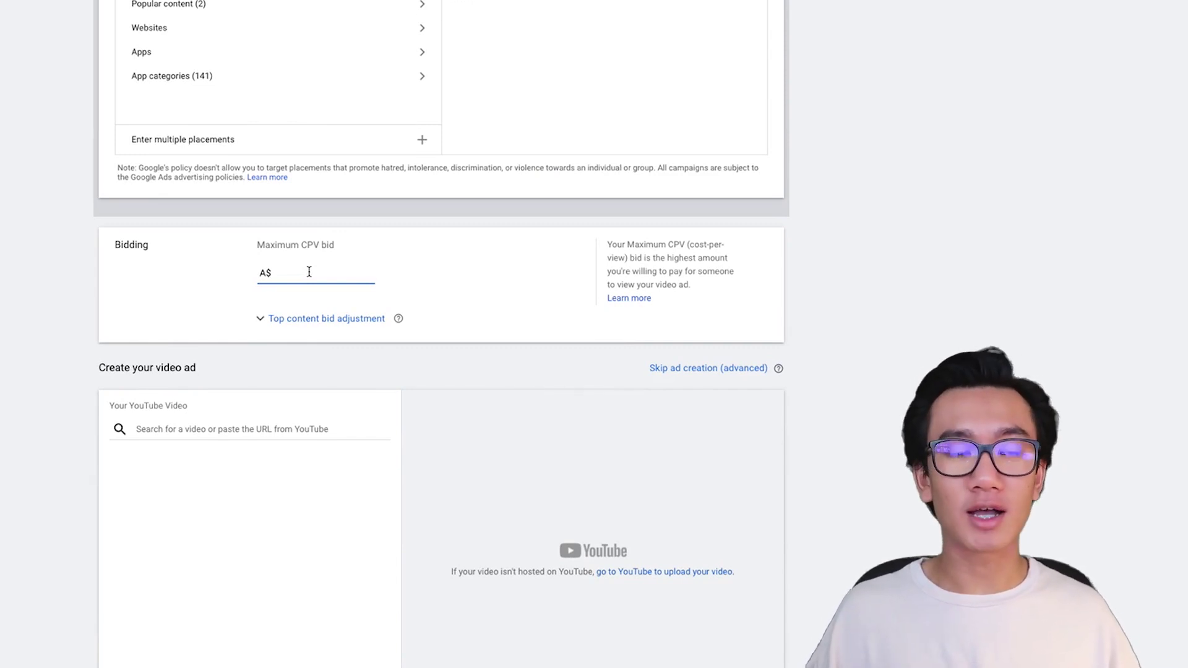
Step: Set the Maximum CPV bid to A$0.10 and paste the YouTube video's link into the video search
{"action": "type", "text": "0.00"}
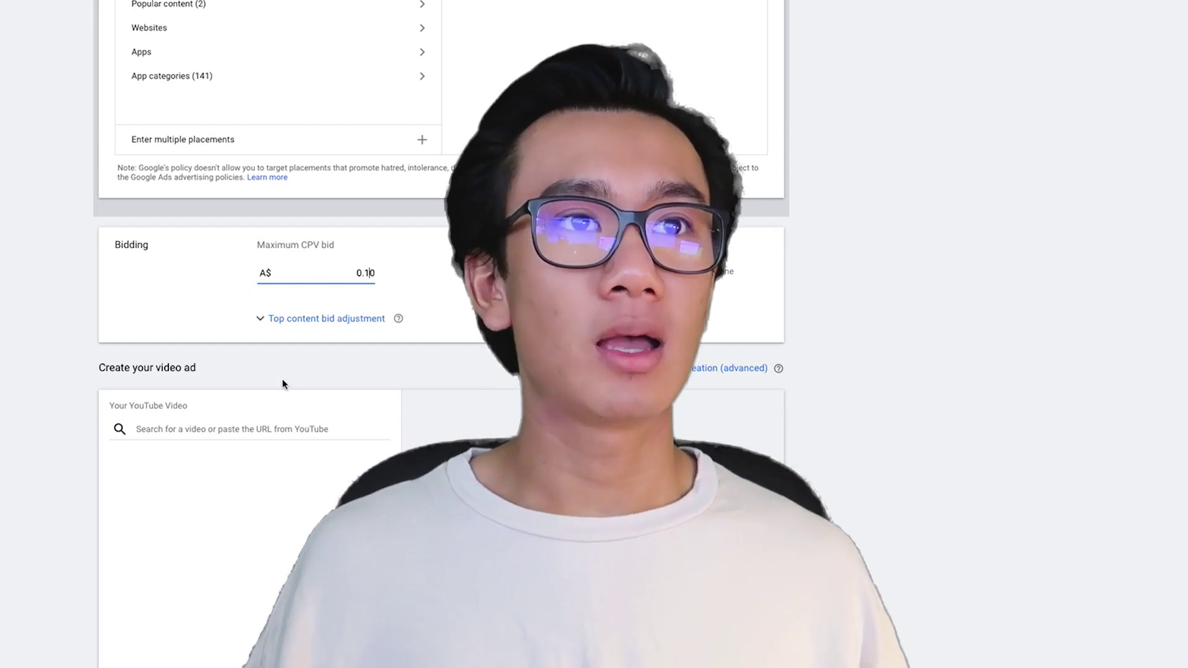
{"action": "scroll", "coordinate": [283, 384], "scroll_direction": "down", "scroll_amount": 3}
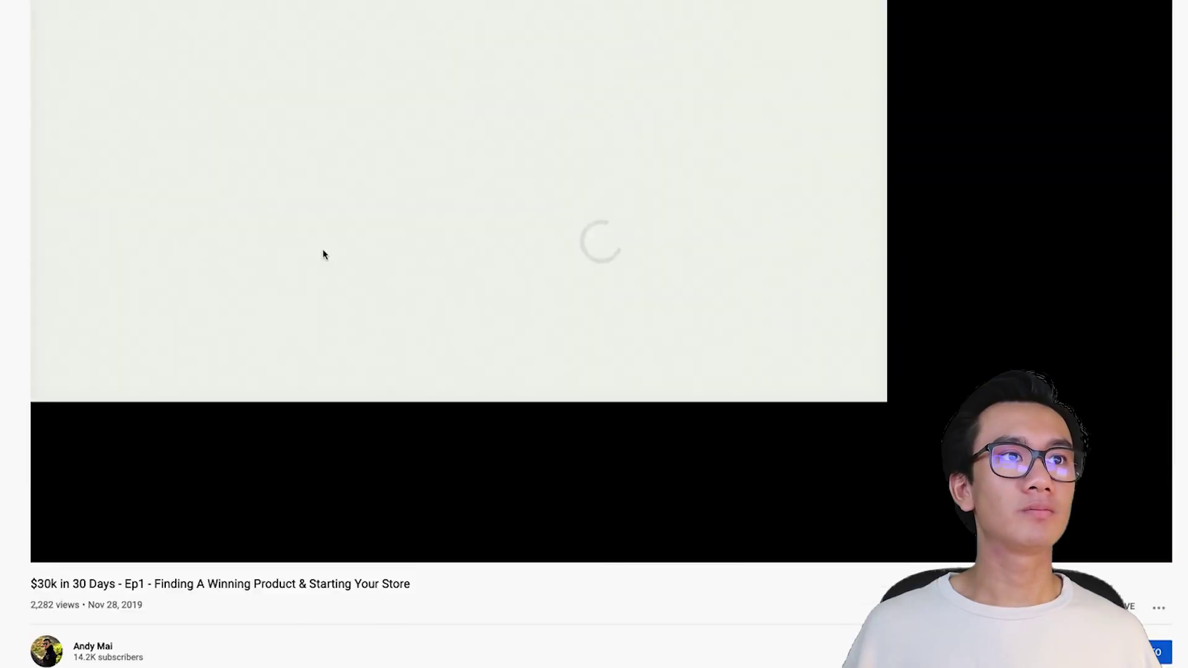
{"action": "left_click", "coordinate": [324, 260]}
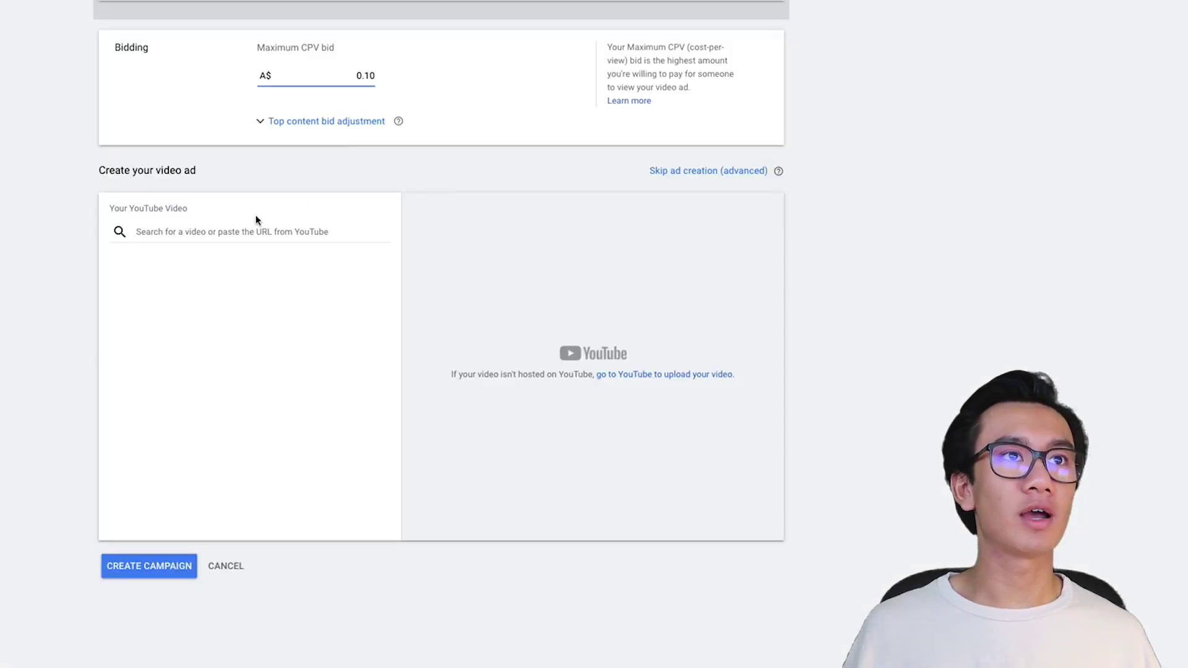
{"action": "left_click", "coordinate": [257, 230]}
{"action": "type", "text": "https://www.youtube.com/watch?v=9kYZiR-2pEU"}
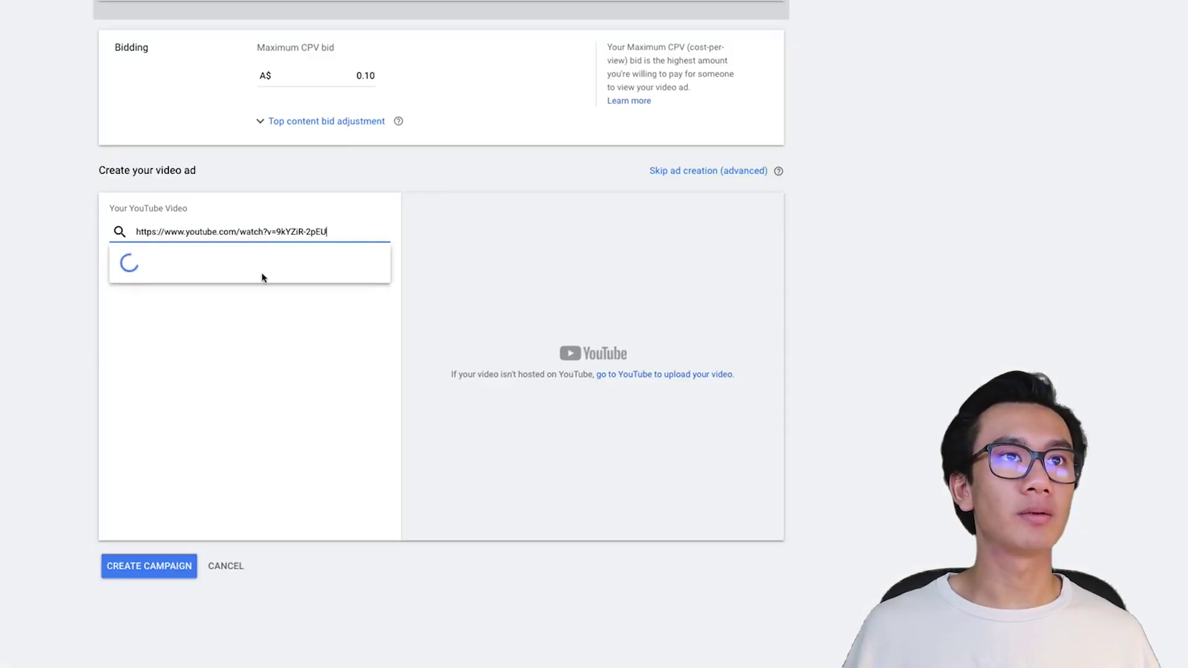
Step: Use the $30k in 30 Days video as a skippable in-stream ad
{"action": "left_click", "coordinate": [262, 278]}
{"action": "left_click", "coordinate": [167, 314]}
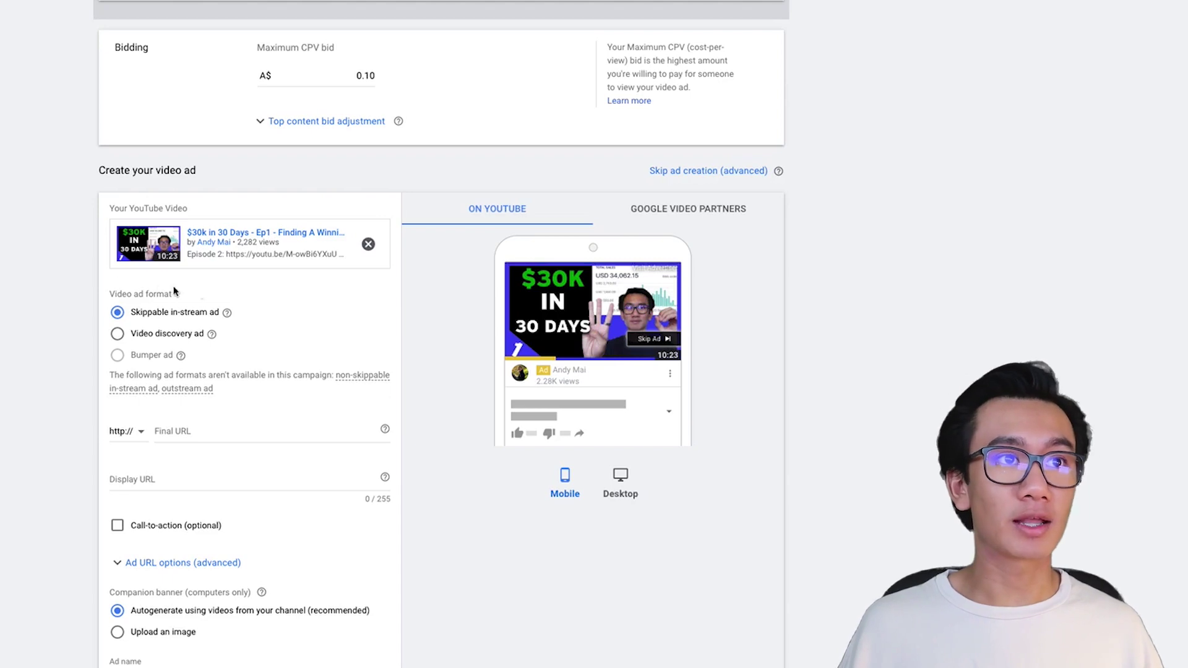
{"action": "scroll", "coordinate": [266, 316], "scroll_direction": "down", "scroll_amount": 1}
{"action": "scroll", "coordinate": [290, 383], "scroll_direction": "down", "scroll_amount": 1}
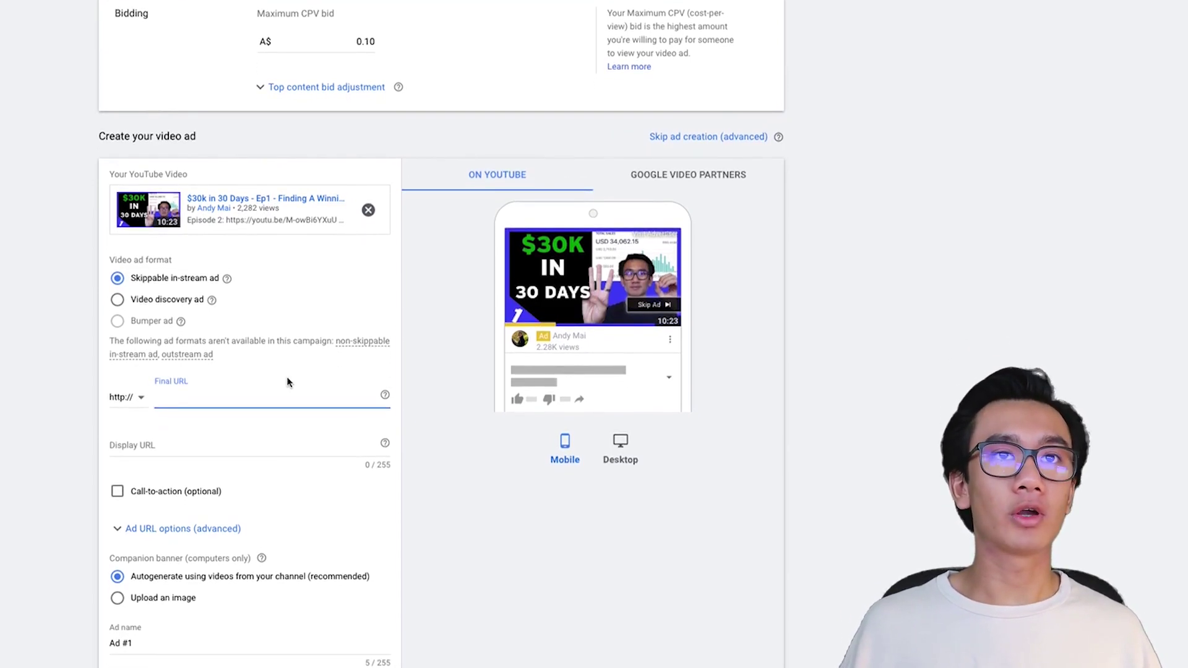
Step: Fill in matching final and display URLs, then preview the ad on desktop and mobile
{"action": "type", "text": "www.andymai.org/1on1"}
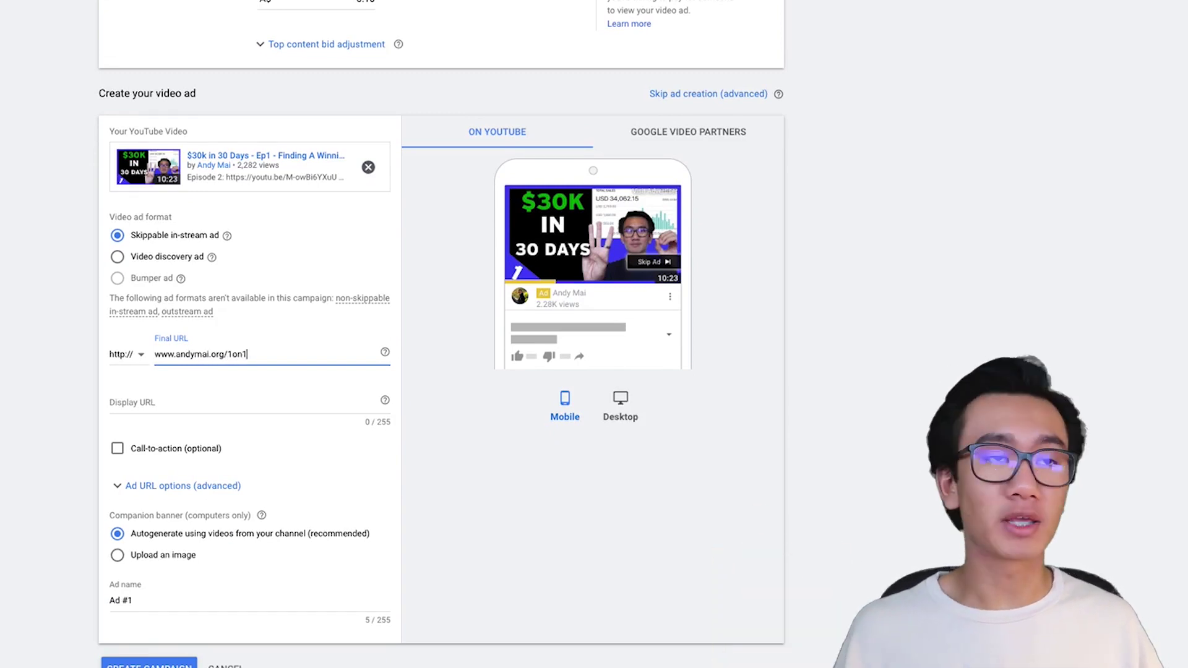
{"action": "left_click", "coordinate": [255, 401]}
{"action": "type", "text": "www.andymai.org/1on1"}
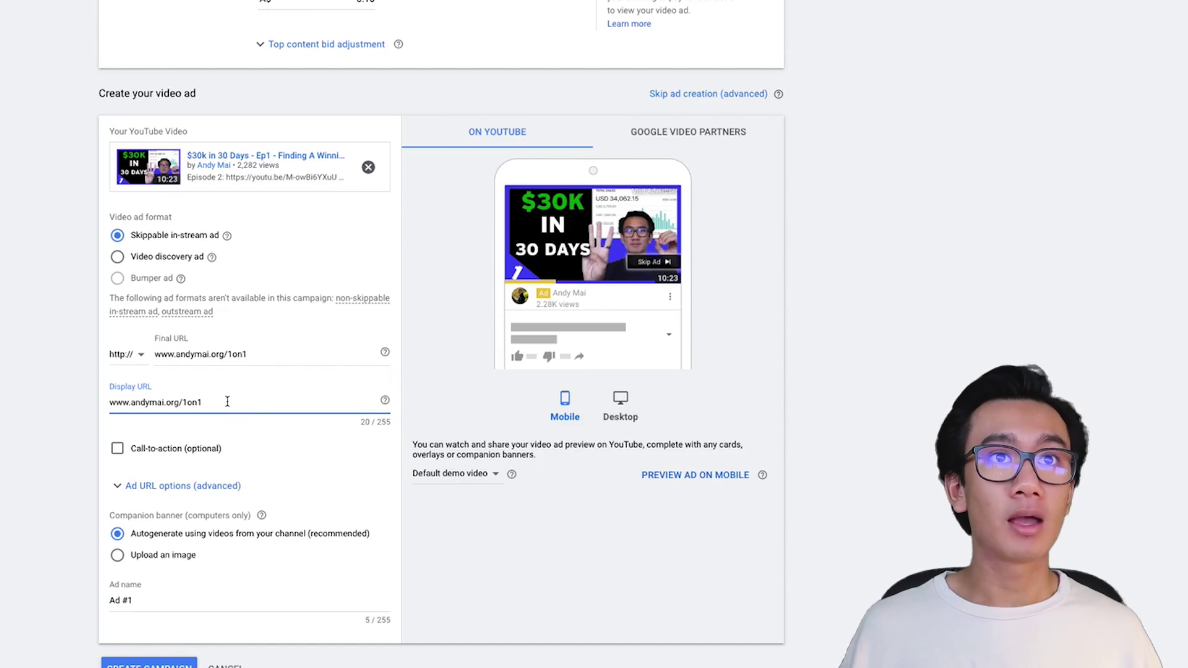
{"action": "left_click", "coordinate": [621, 408]}
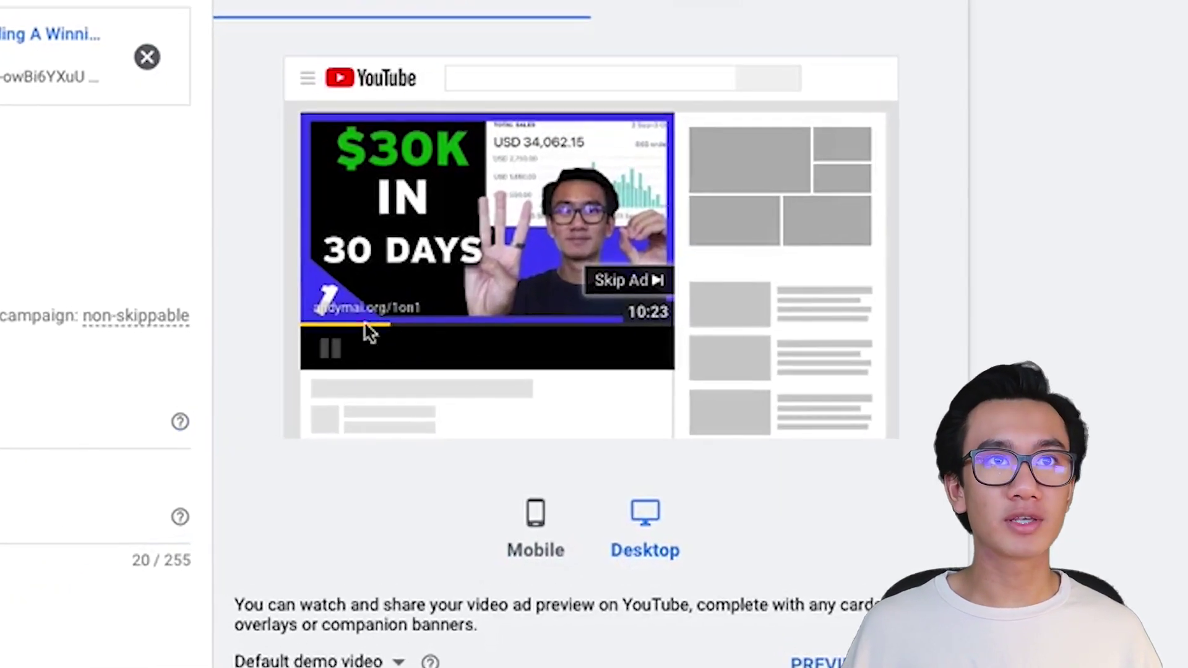
{"action": "left_click", "coordinate": [536, 519]}
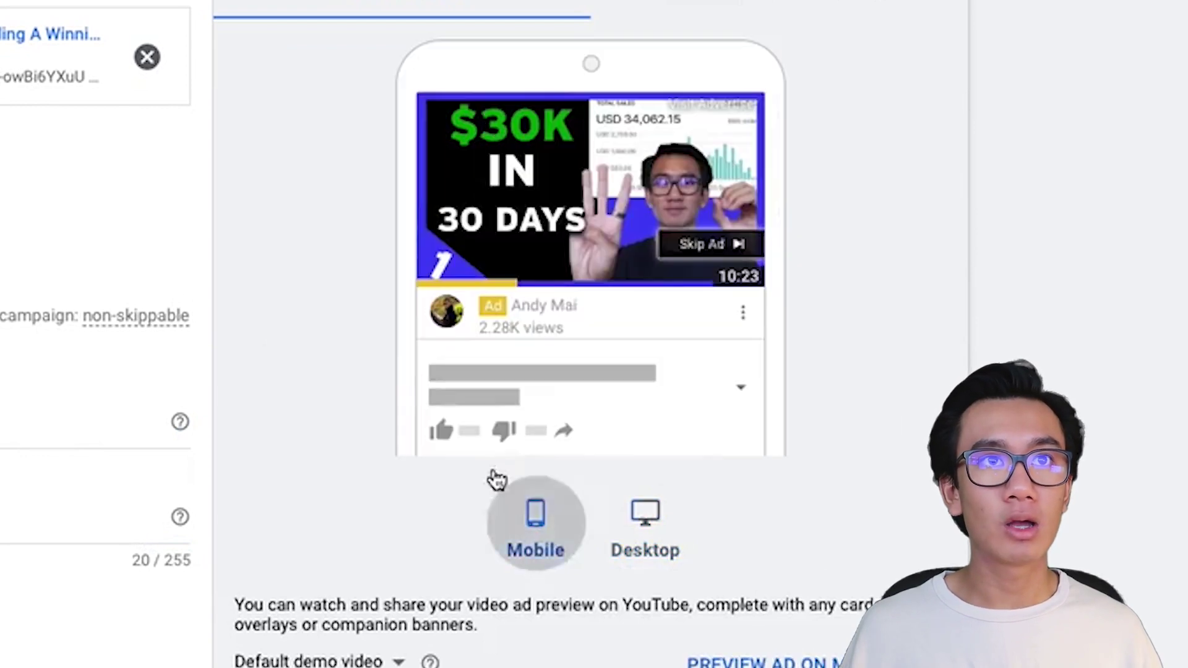